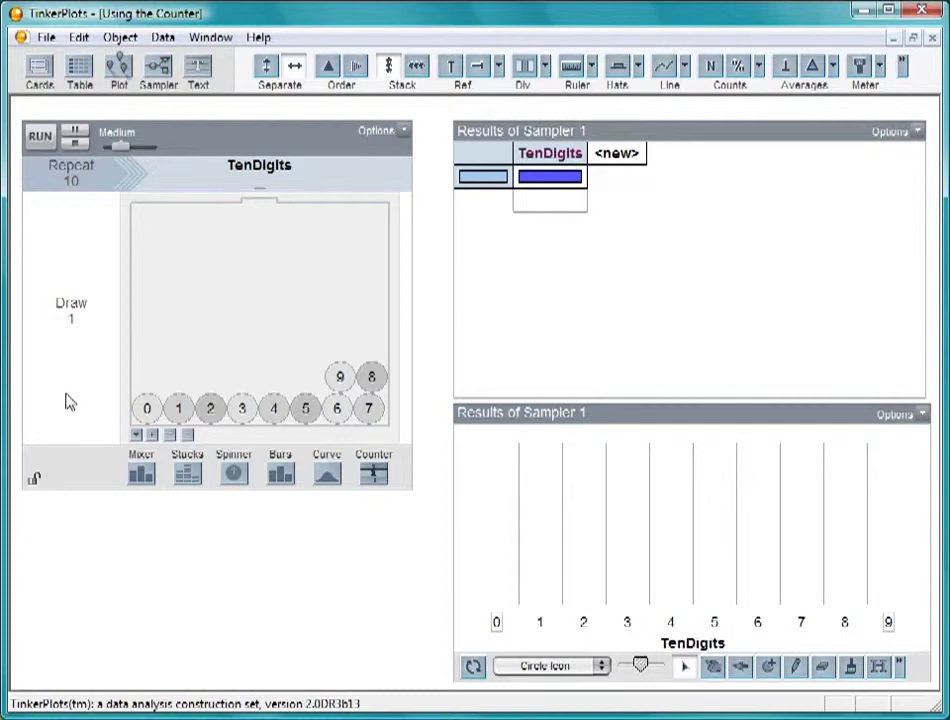
- Run the mixer sampler to draw ten random digits into the table and TenDigits plot
click(38, 140)
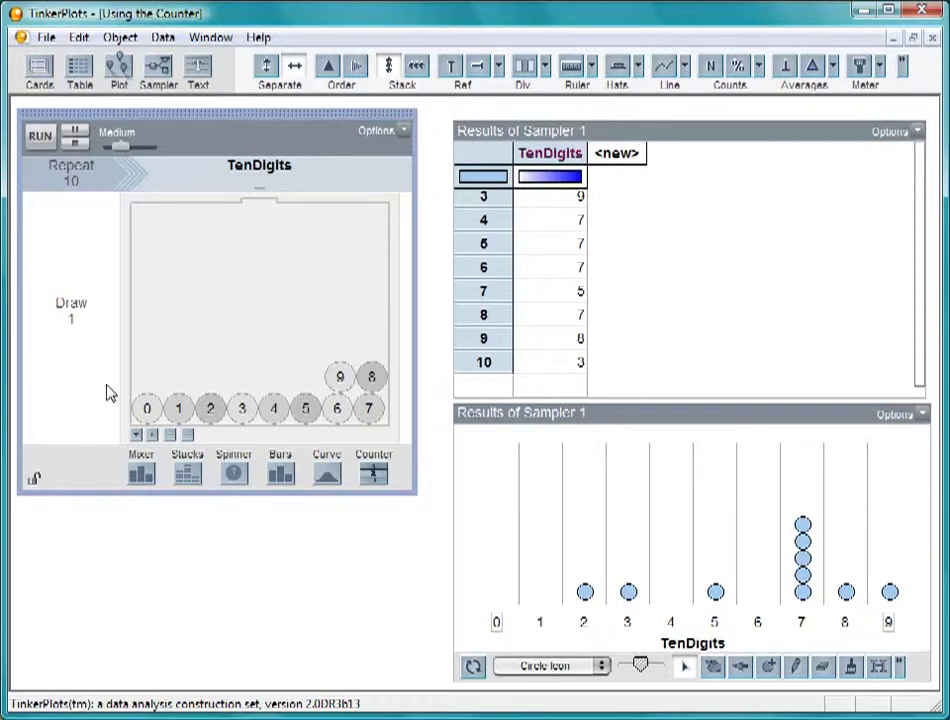
- Swap the mixer for a Counter device and rerun ten draws, giving digits 0–9 in order
drag(373, 474, 312, 362)
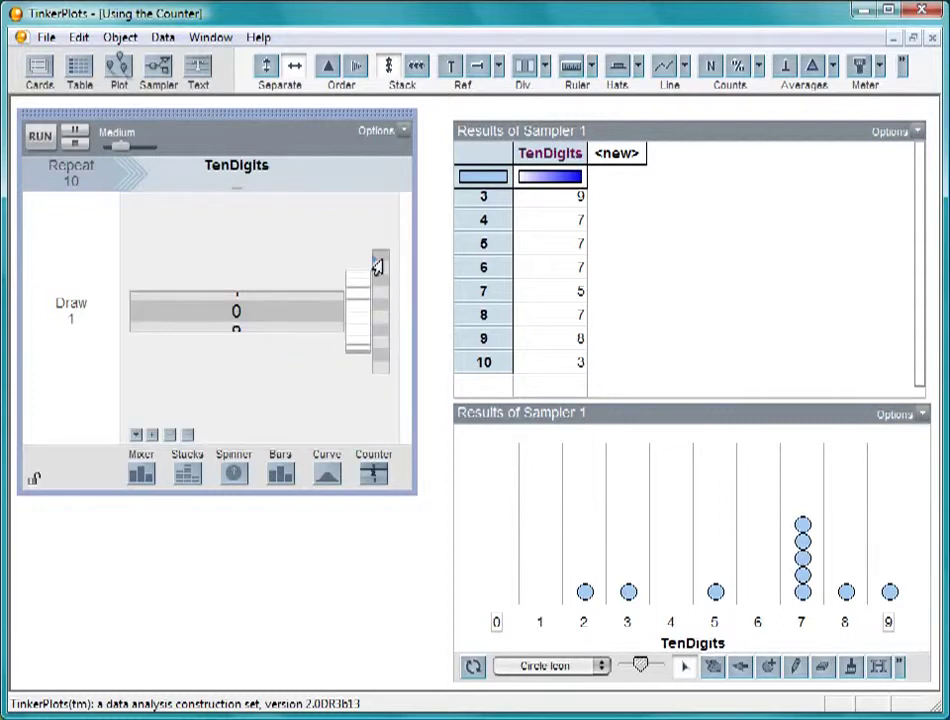
mouse_move(377, 265)
mouse_down()
mouse_move(384, 373)
mouse_move(393, 265)
mouse_up()
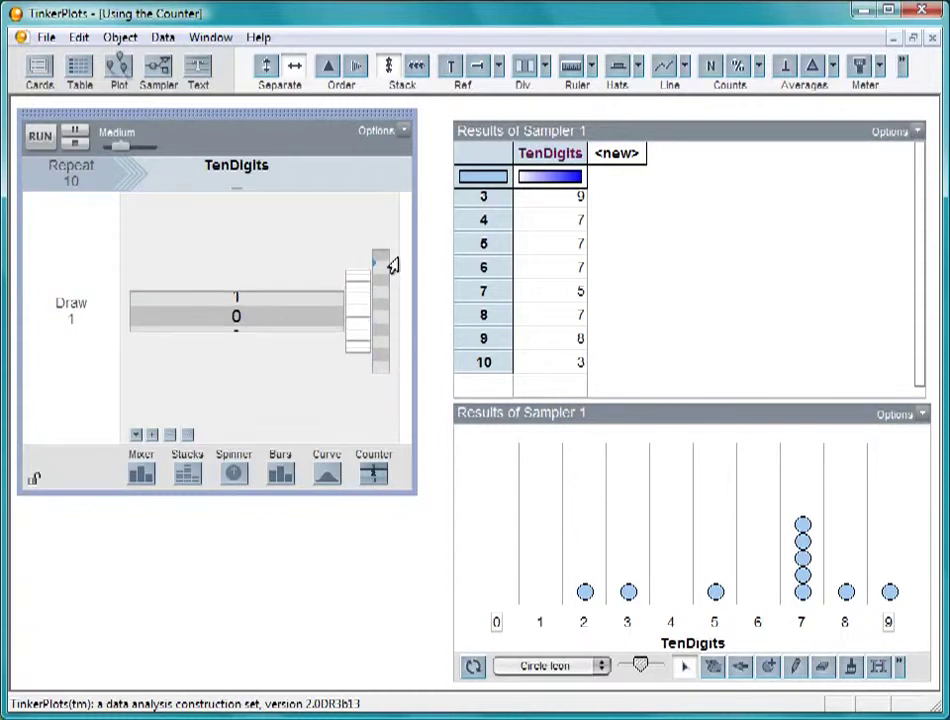
click(40, 136)
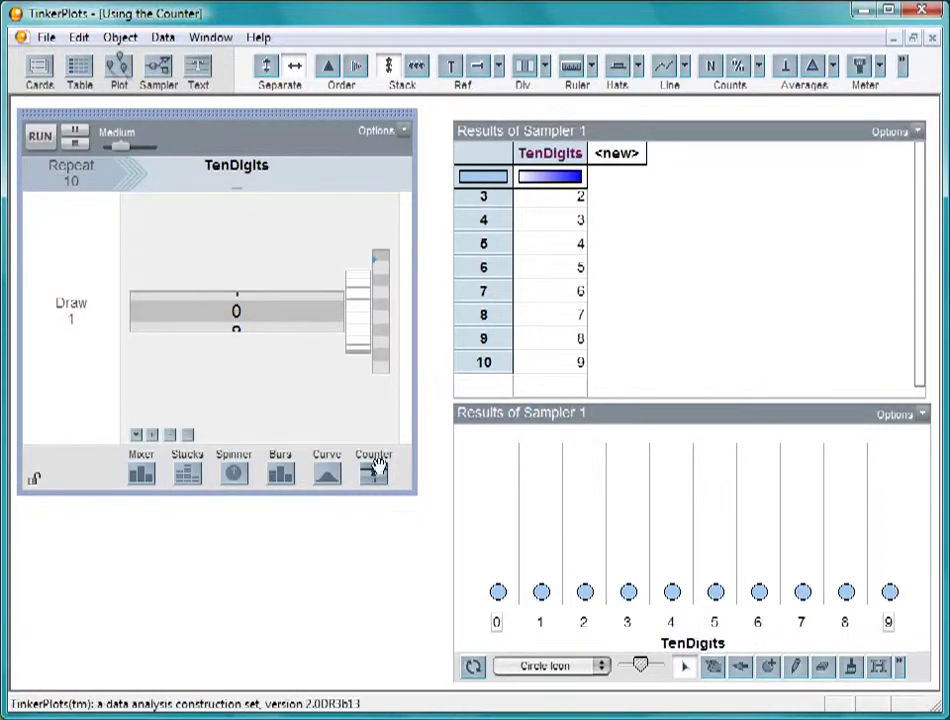
- Add a second Counter, Attr2, to the sampler with its range set to 0–9
drag(373, 473, 393, 368)
click(281, 424)
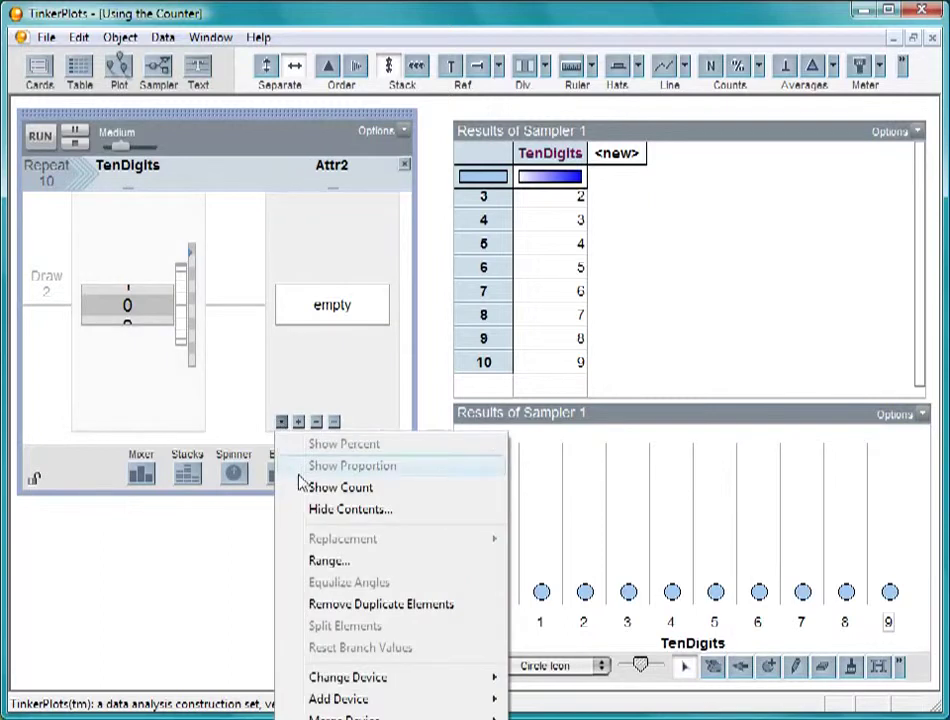
click(297, 563)
text(0 9)
click(619, 388)
- Set Repeat to 100 and run the two-counter sampler, recording joined pairs 0,0, 0,1, 0,2
click(53, 180)
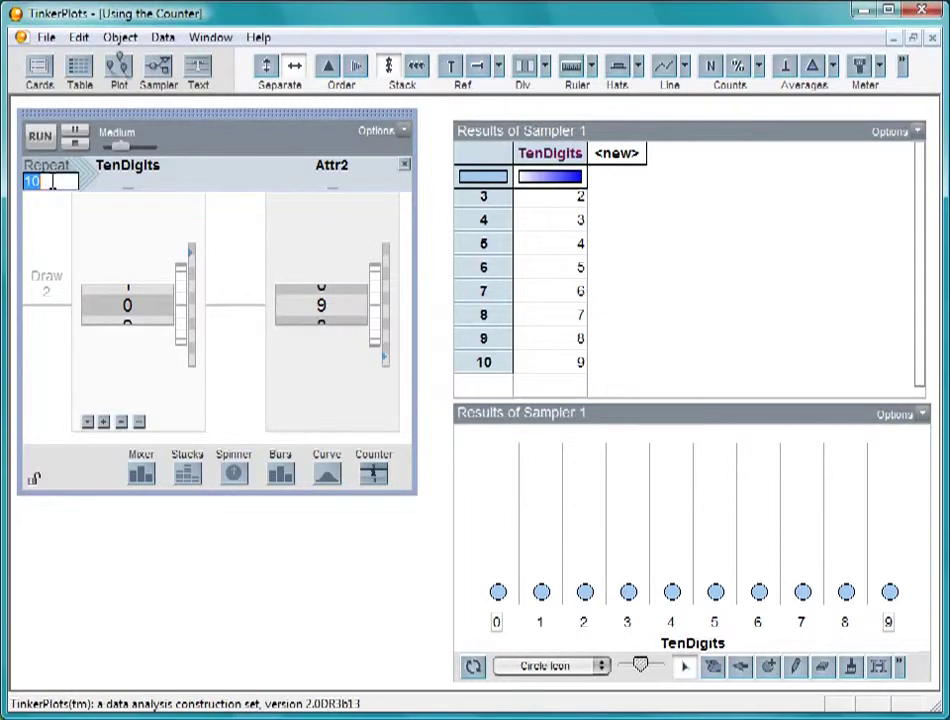
click(53, 181)
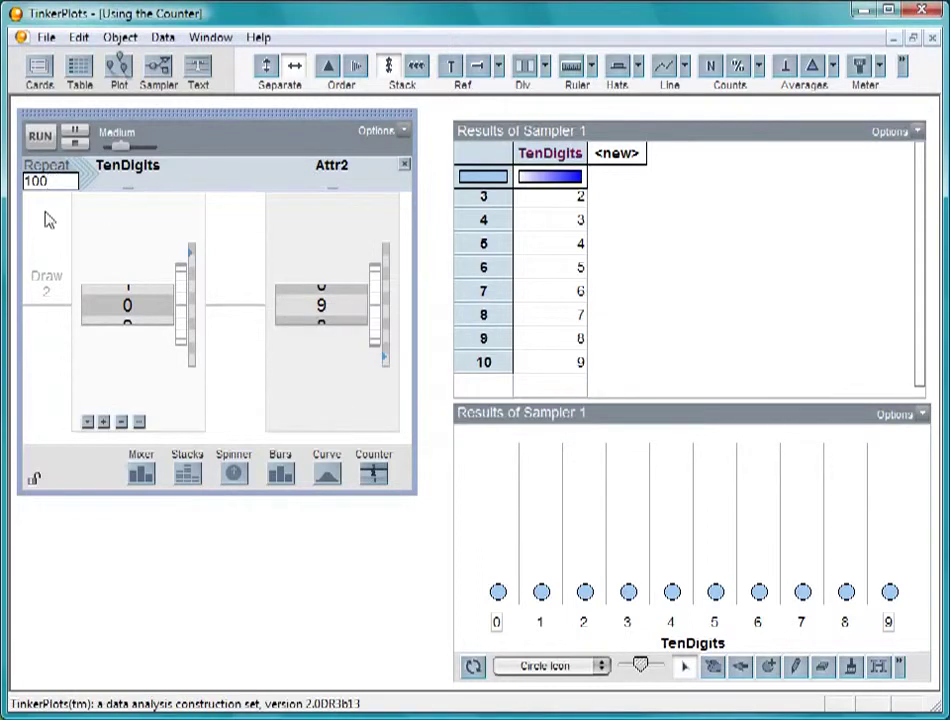
text(0)
key(Return)
click(39, 135)
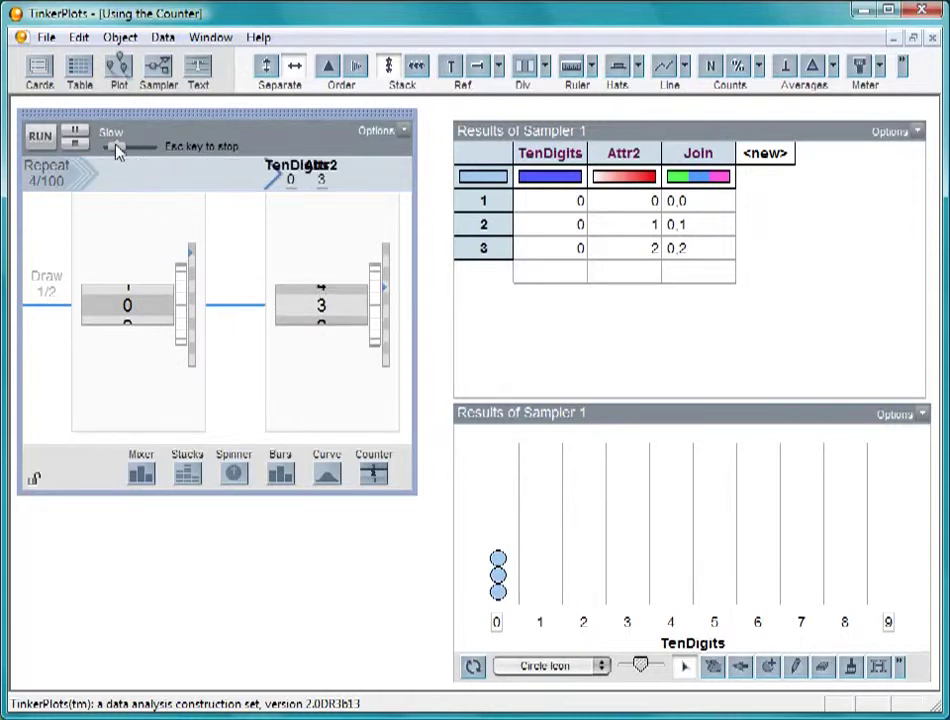
- Raise the pair sampler's speed in stages from medium up to Fast
drag(116, 150, 121, 149)
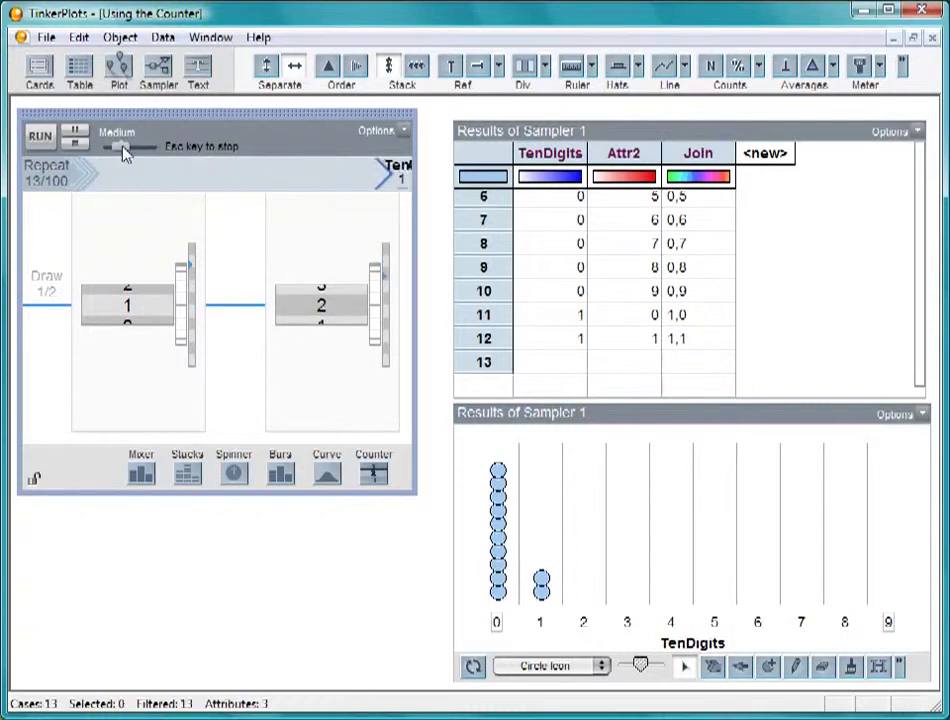
drag(124, 149, 127, 151)
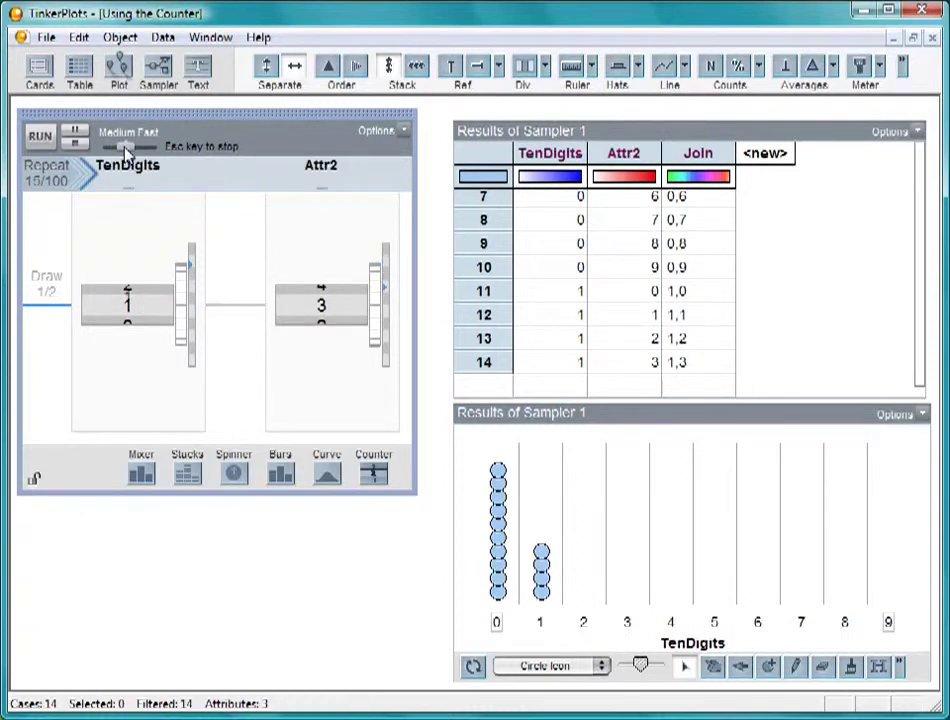
drag(127, 151, 131, 147)
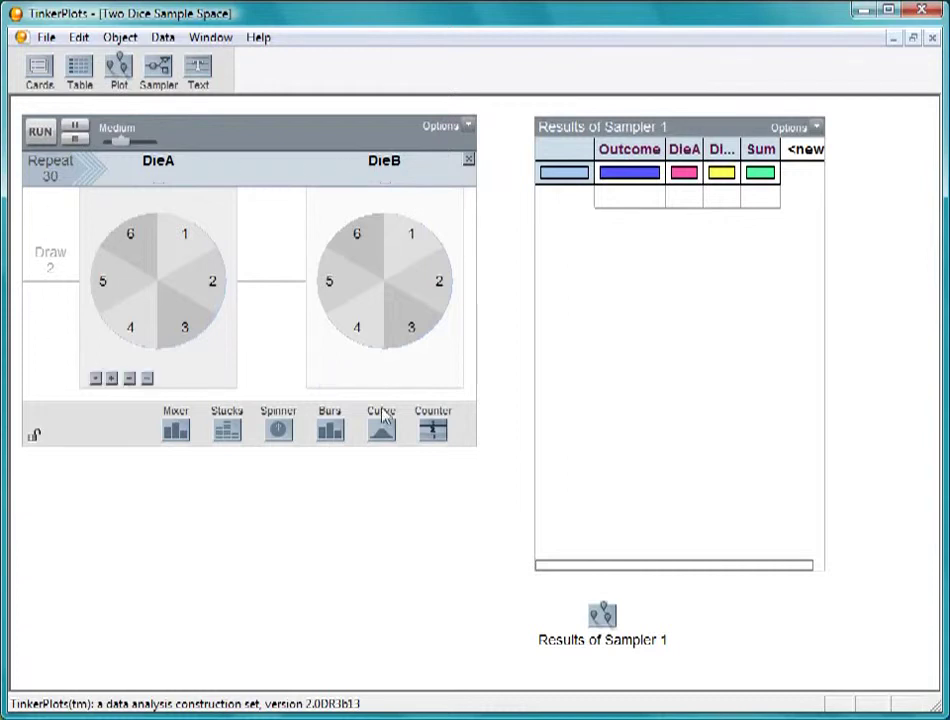
- Run the 30-repeat two-dice sampler at Fast speed, filling Outcome, DieA, DieB and Sum
click(39, 136)
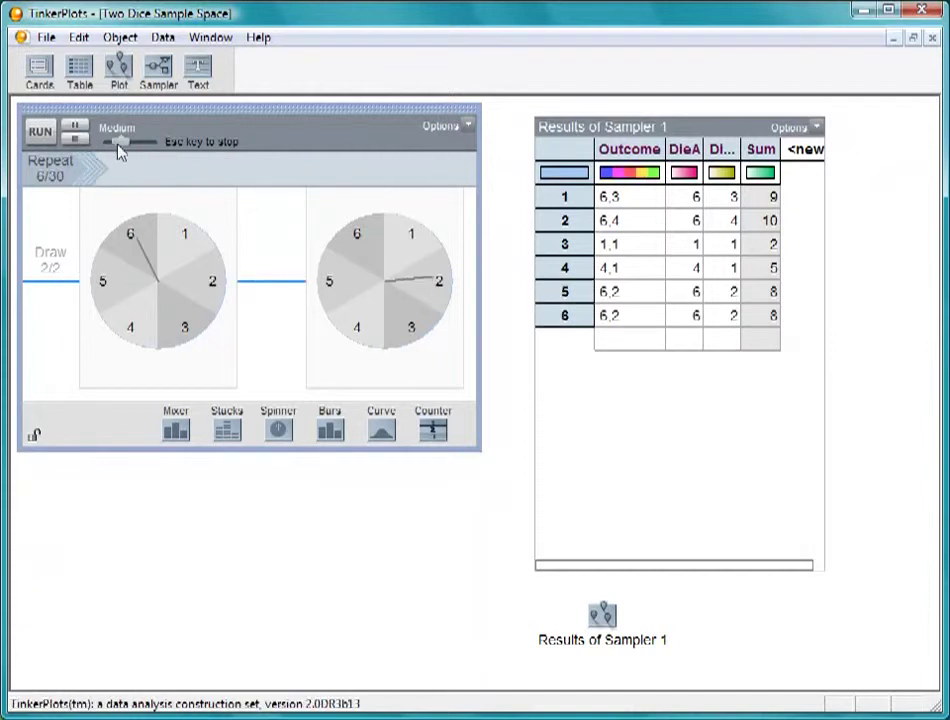
drag(120, 145, 128, 141)
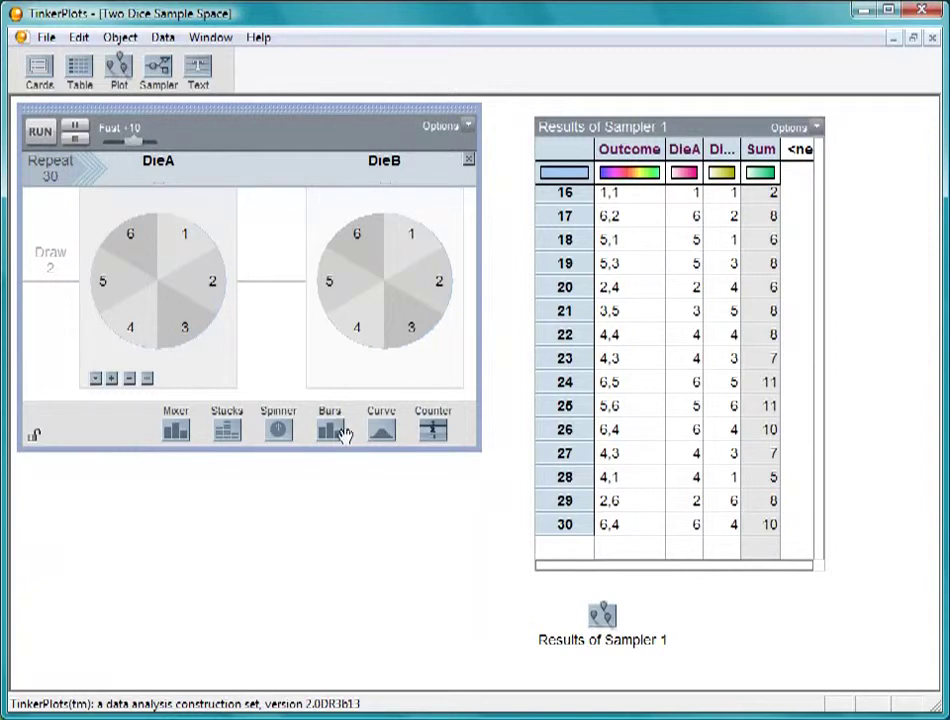
- Replace the DieA and DieB spinners with counters and rerun 30 repeats faster, listing outcomes 1,1 through 5,6
drag(433, 432, 190, 280)
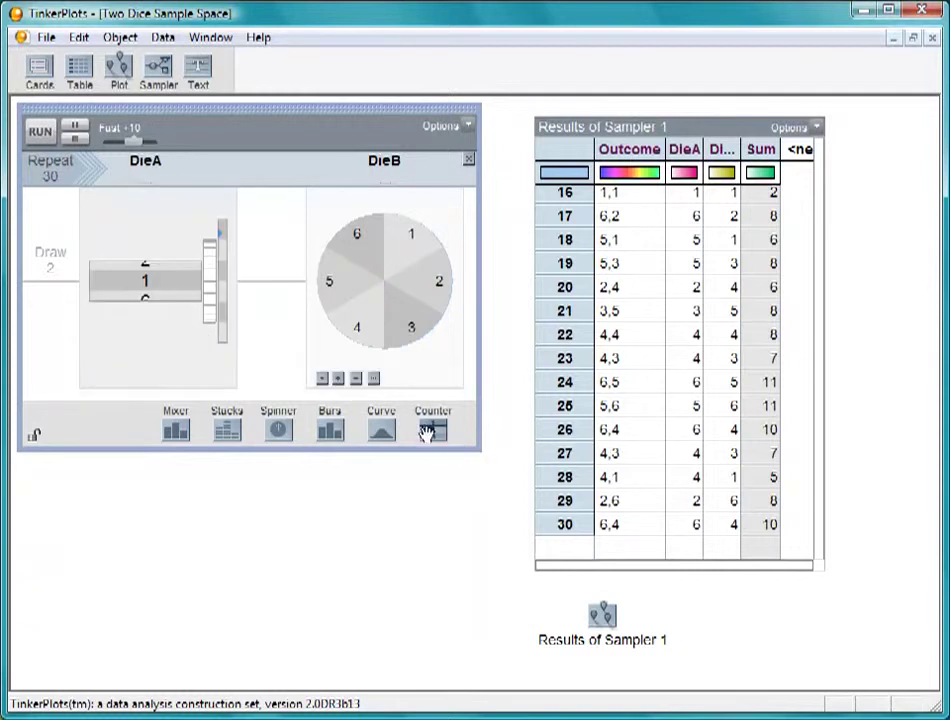
drag(433, 432, 398, 350)
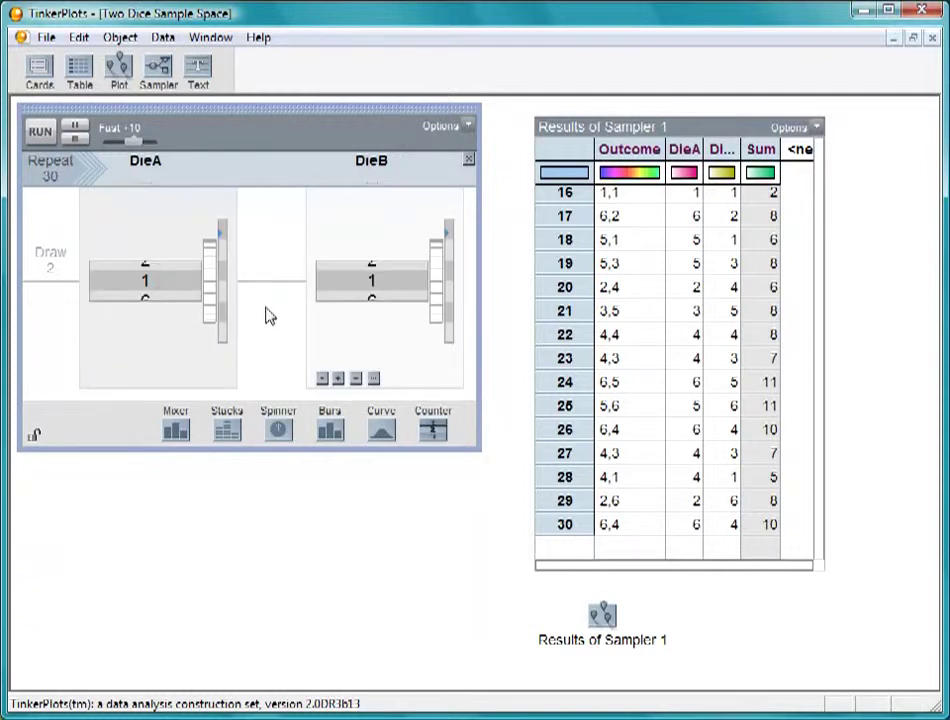
drag(218, 275, 229, 254)
click(40, 131)
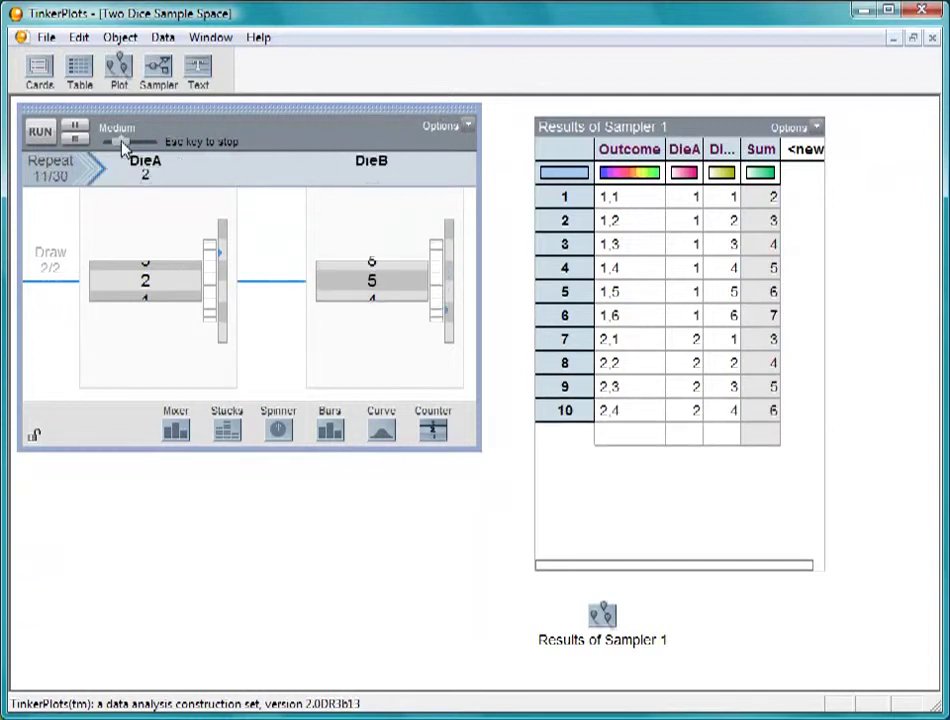
drag(122, 146, 136, 146)
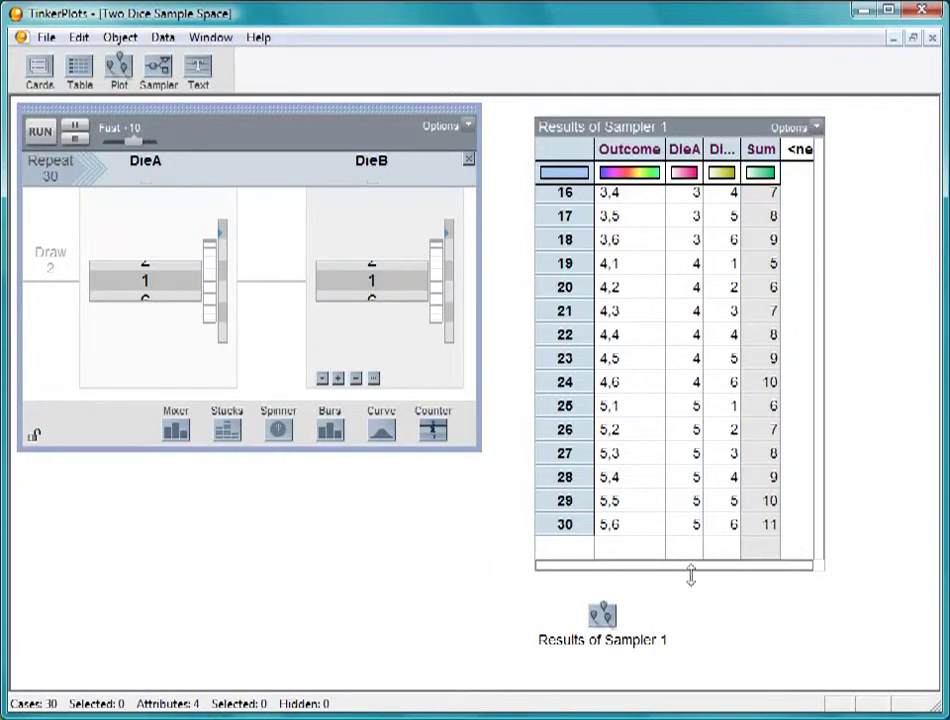
- Enlarge the results plot, move it beside the table as a DieA-by-DieB grid, and rerun
click(656, 650)
drag(677, 650, 850, 687)
drag(768, 594, 725, 353)
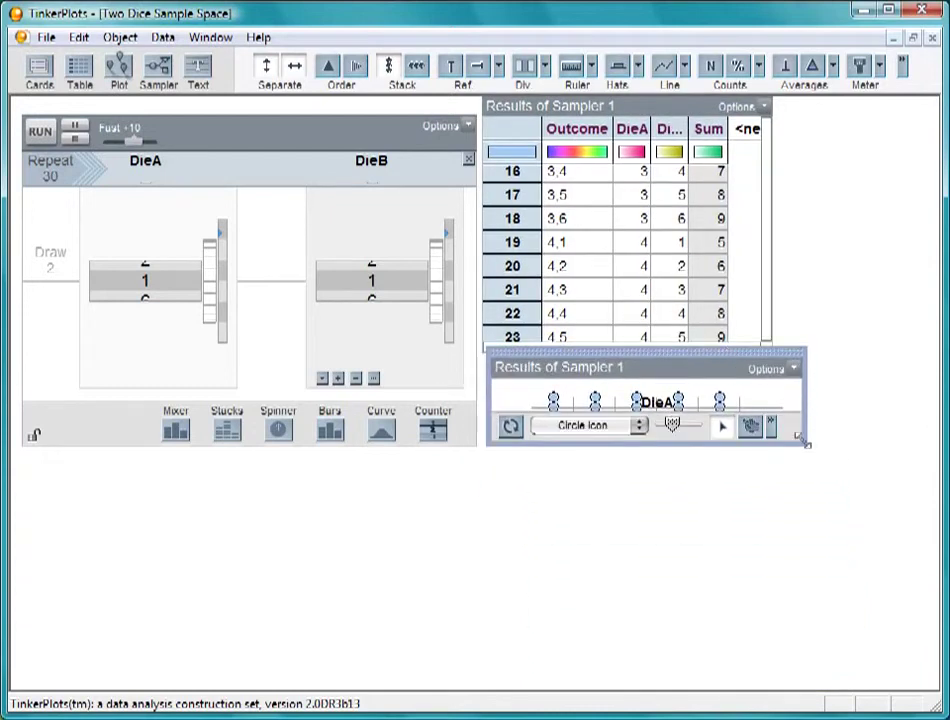
drag(804, 441, 902, 680)
click(40, 132)
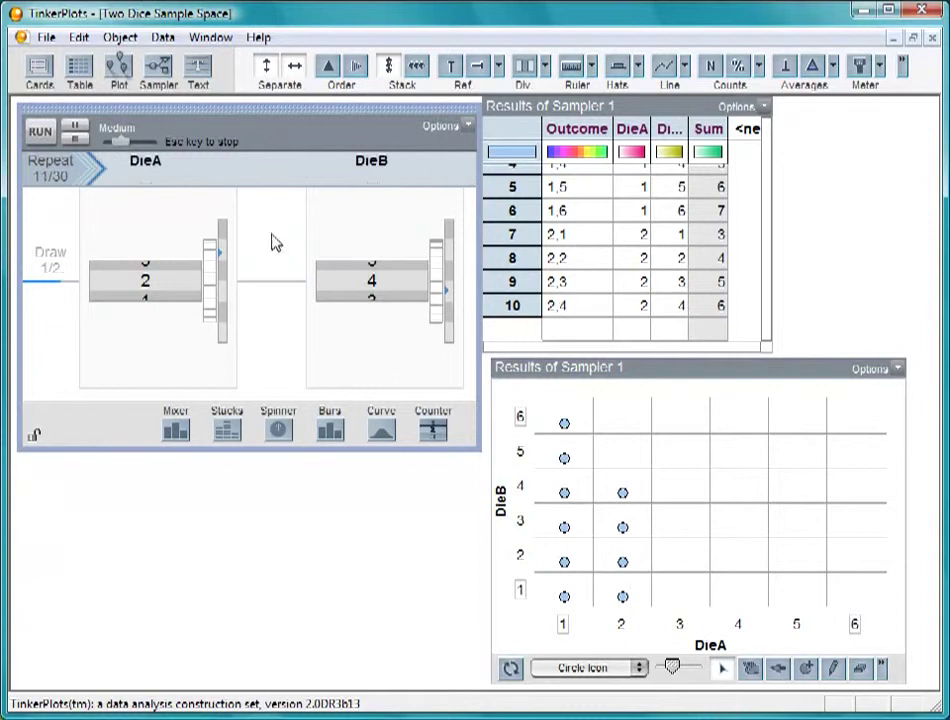
- Push the speed slider from Medium to Fast so all 30 repeats finish
drag(118, 145, 126, 143)
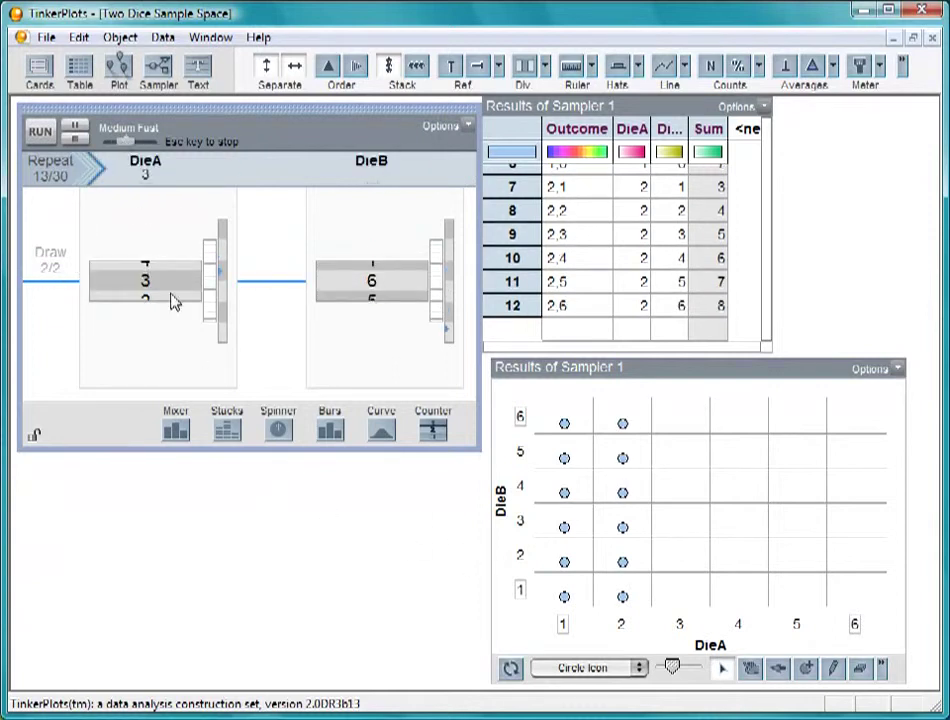
drag(127, 145, 137, 146)
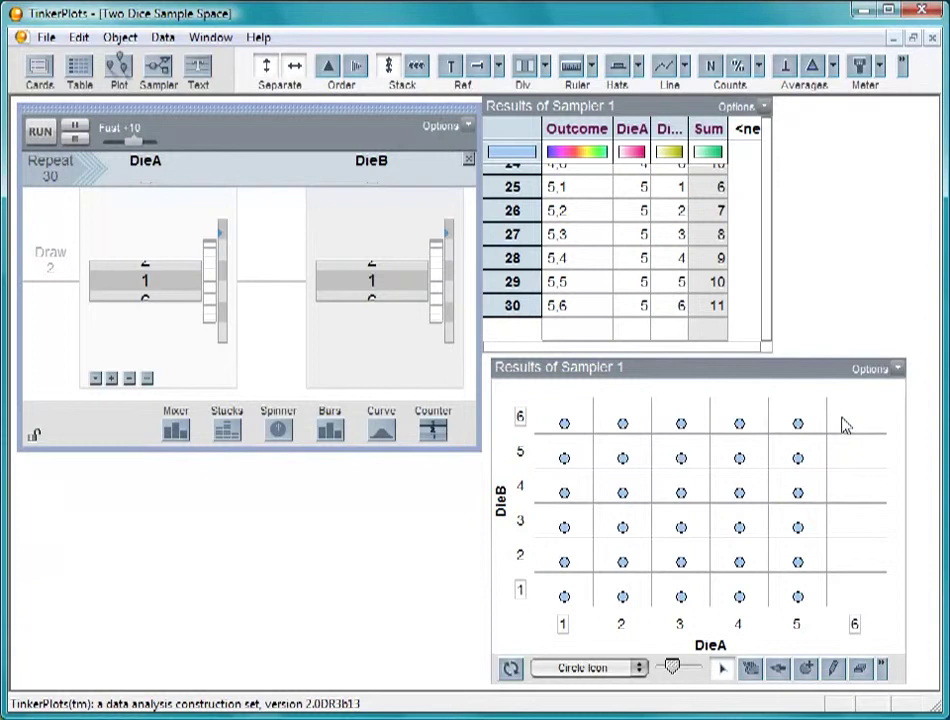
- Set Repeat to 36 and rerun at Fast, completing all outcomes through 6,6 with sum 12
click(57, 176)
text(36)
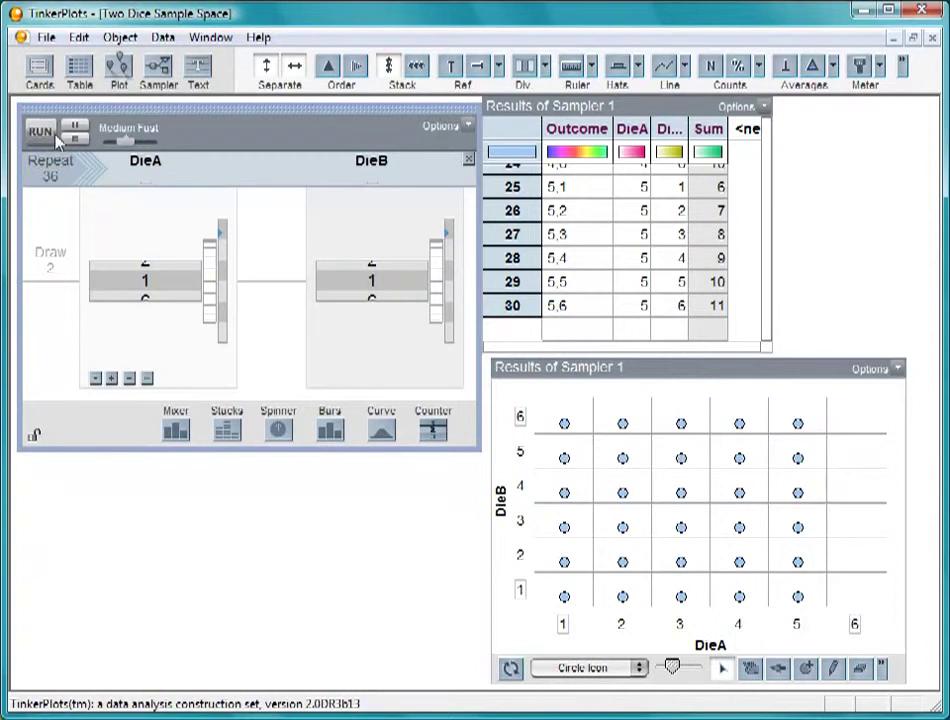
click(40, 131)
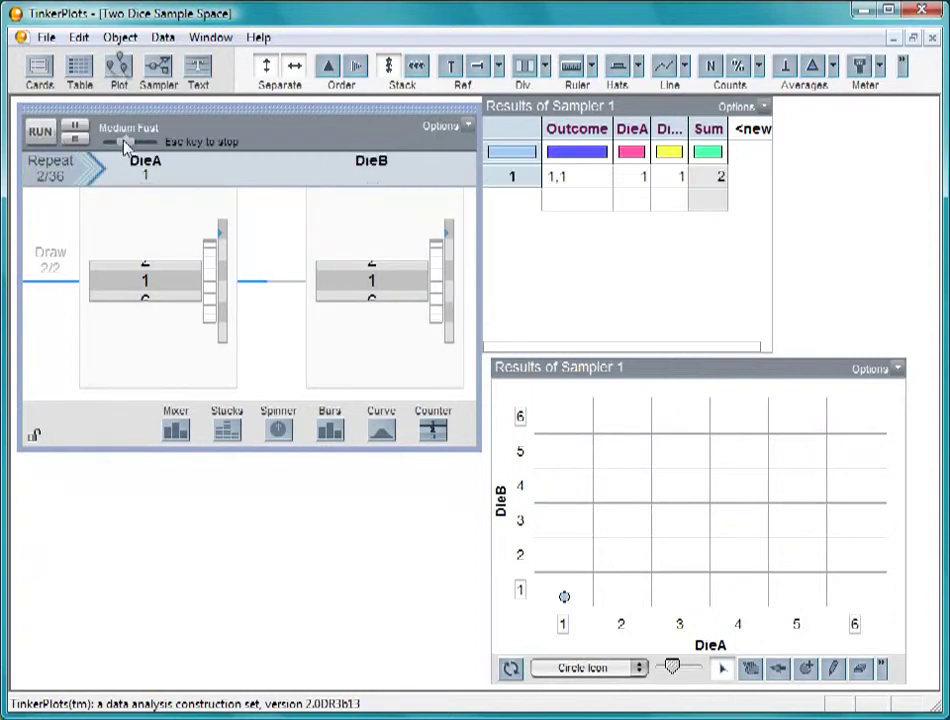
drag(127, 143, 131, 141)
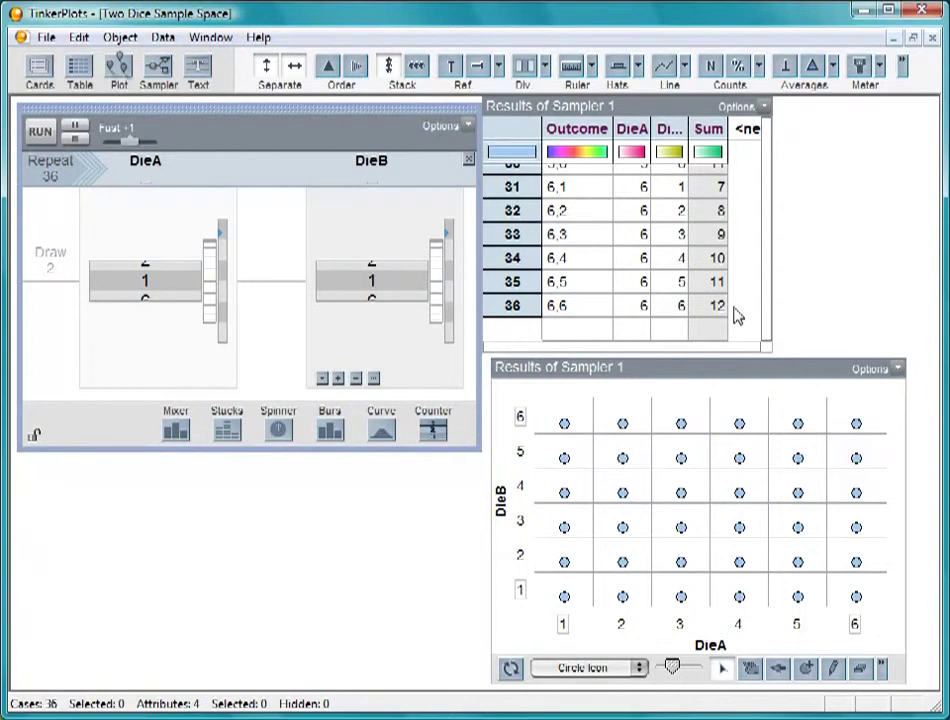
- Create a new empty plot in the workspace and enlarge it
click(866, 321)
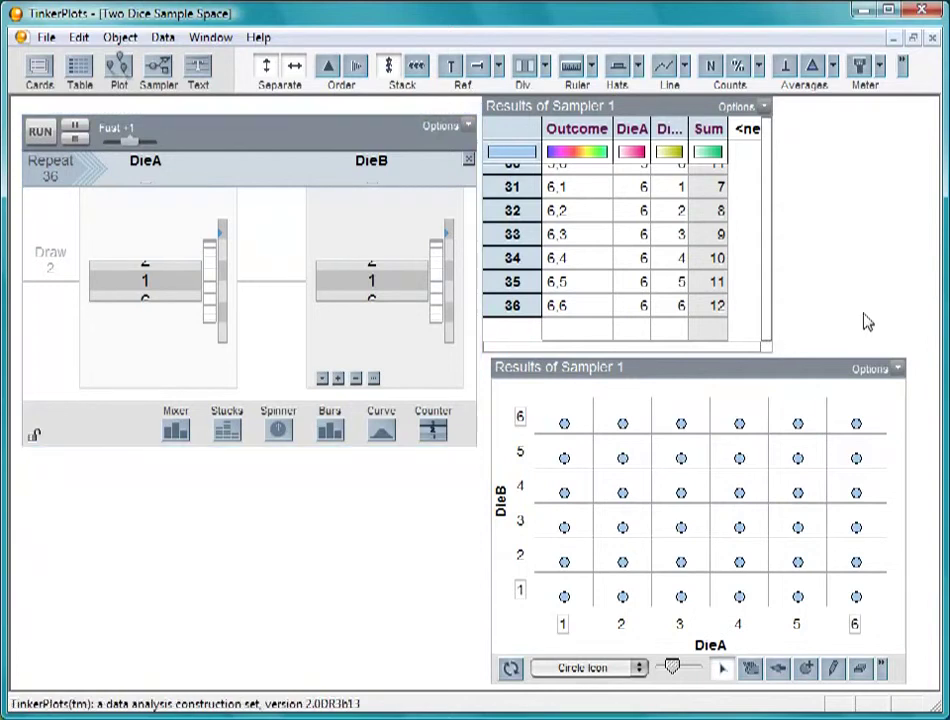
drag(118, 67, 30, 385)
drag(274, 664, 483, 682)
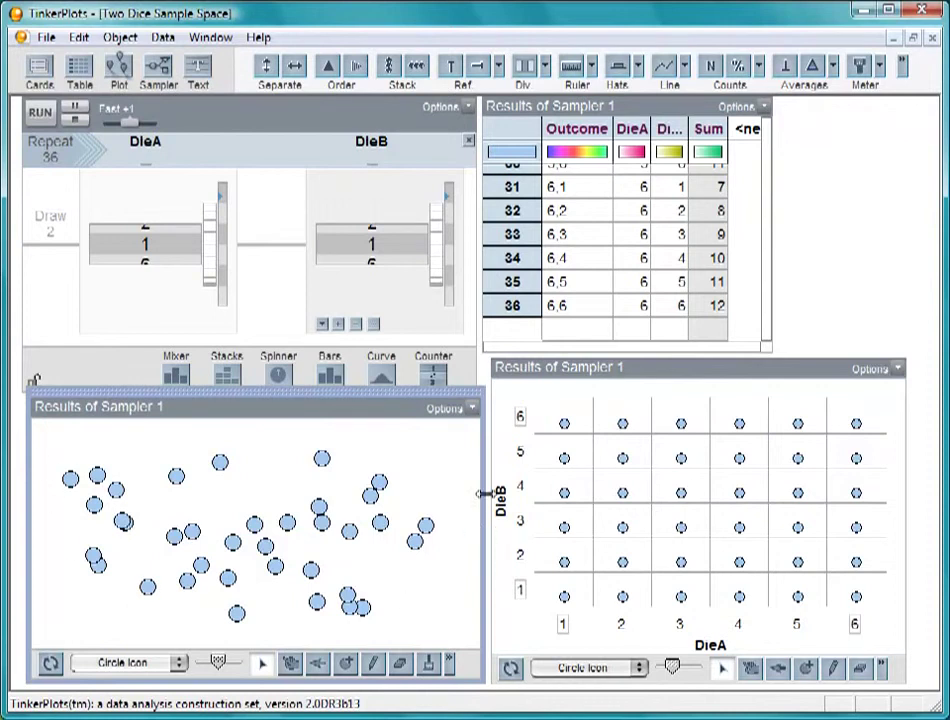
- Colour by Sum, separate the dots into Sum values 2–12, stack them, and show count N = 36
click(707, 130)
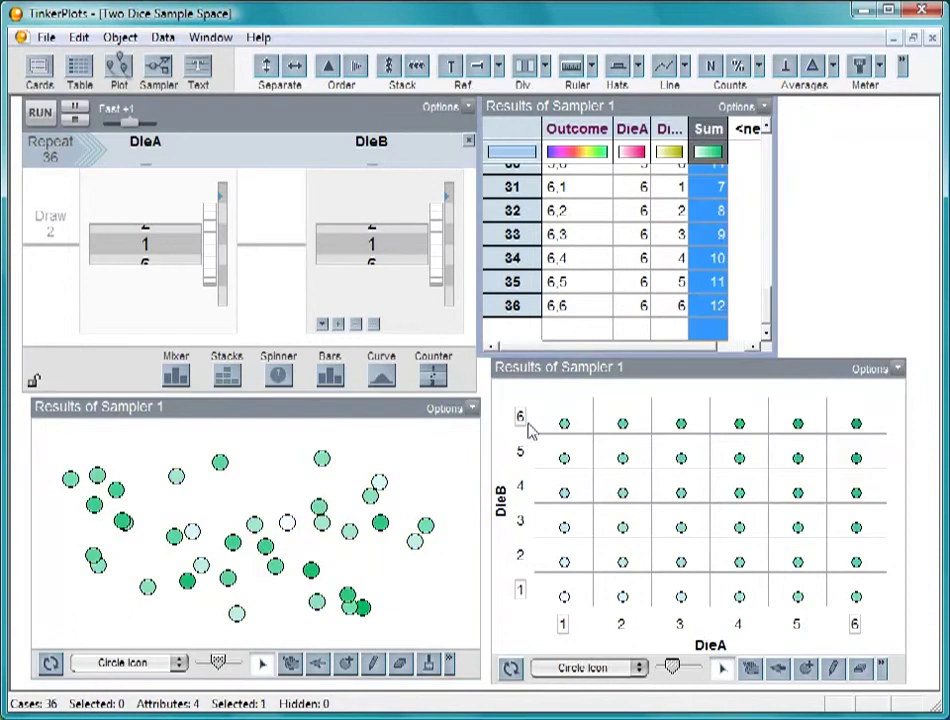
drag(272, 548, 537, 565)
click(537, 565)
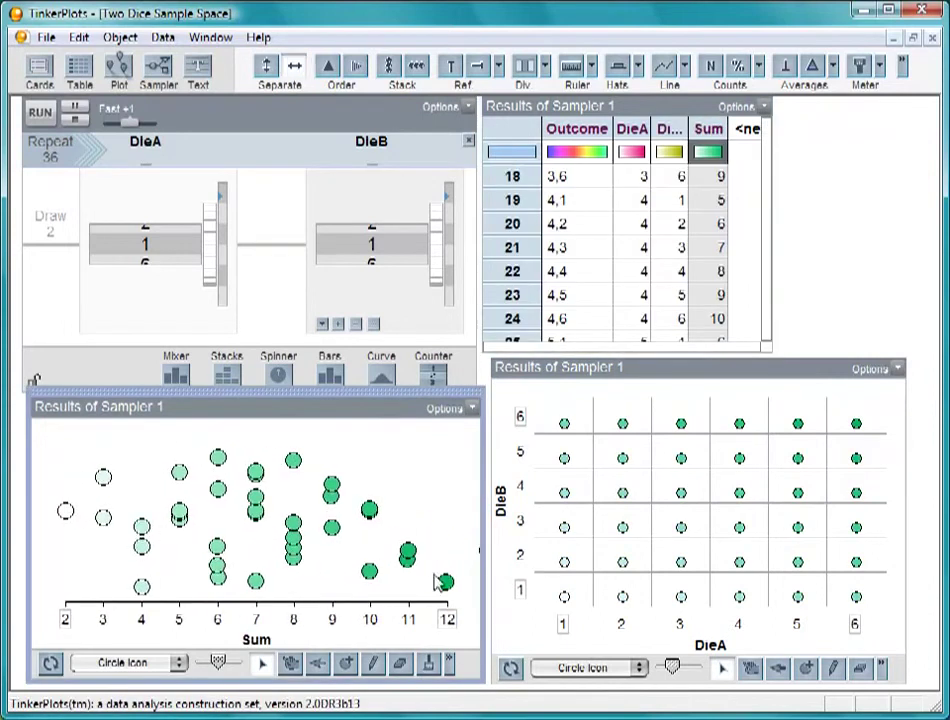
click(391, 70)
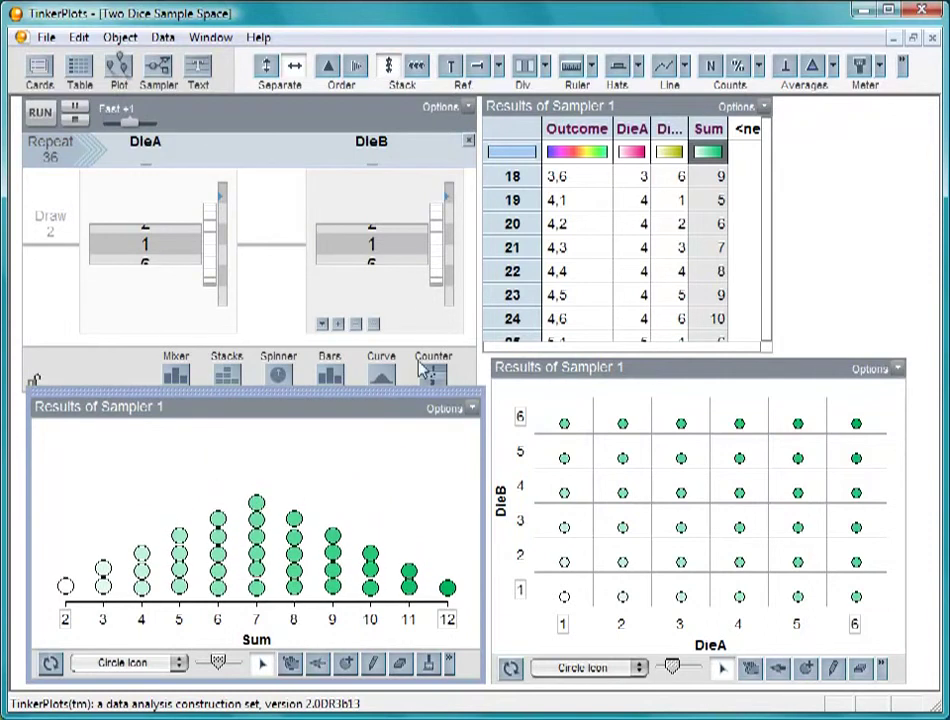
click(710, 66)
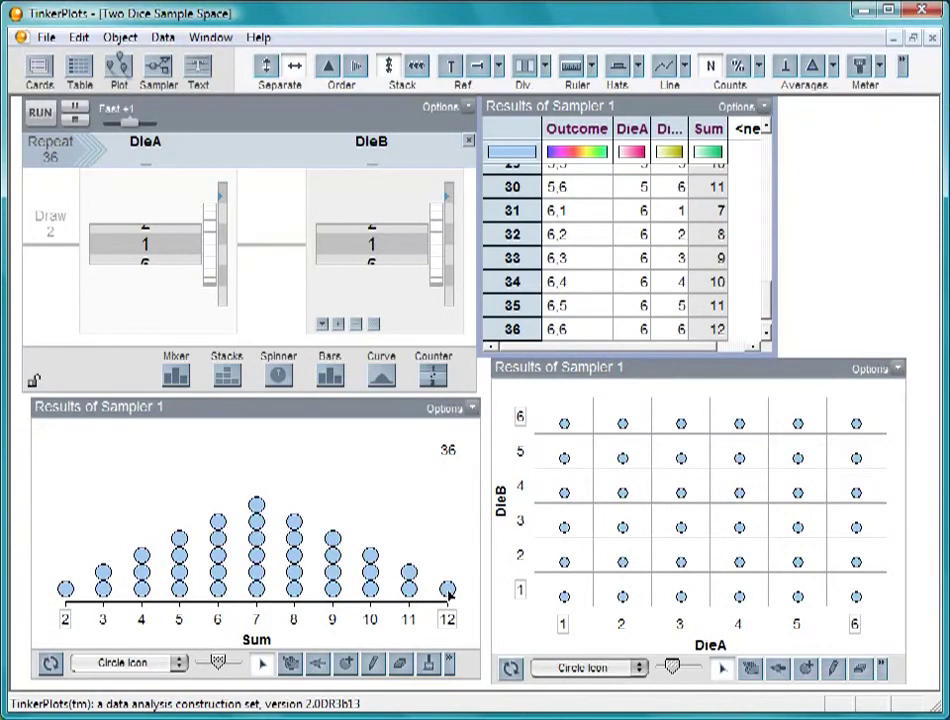
- Select the single Sum 12 outcome, then each of the two Sum 11 outcomes
click(450, 592)
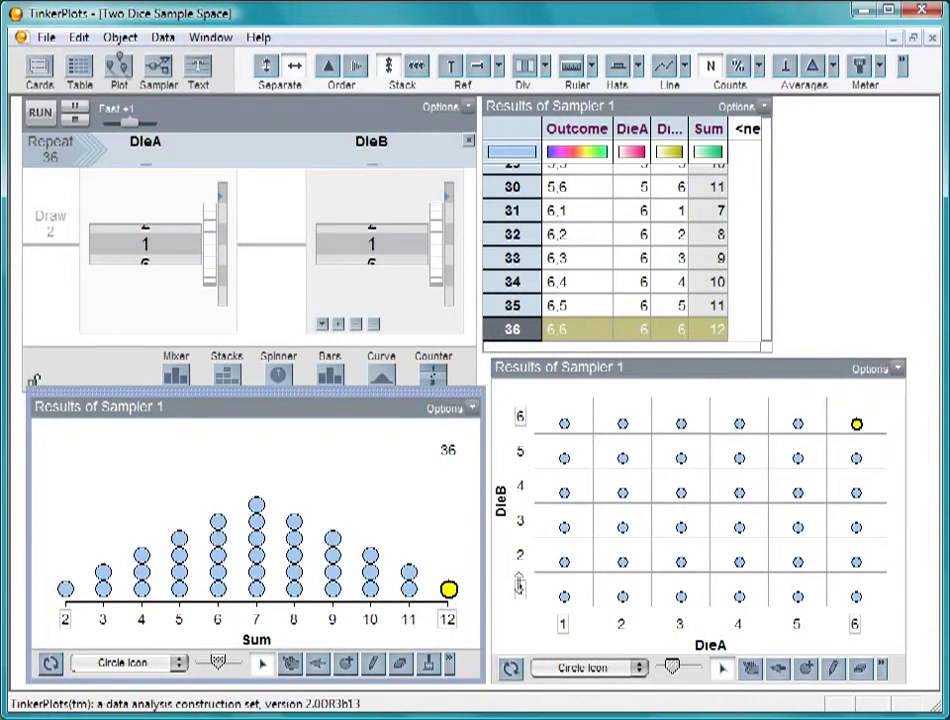
click(410, 591)
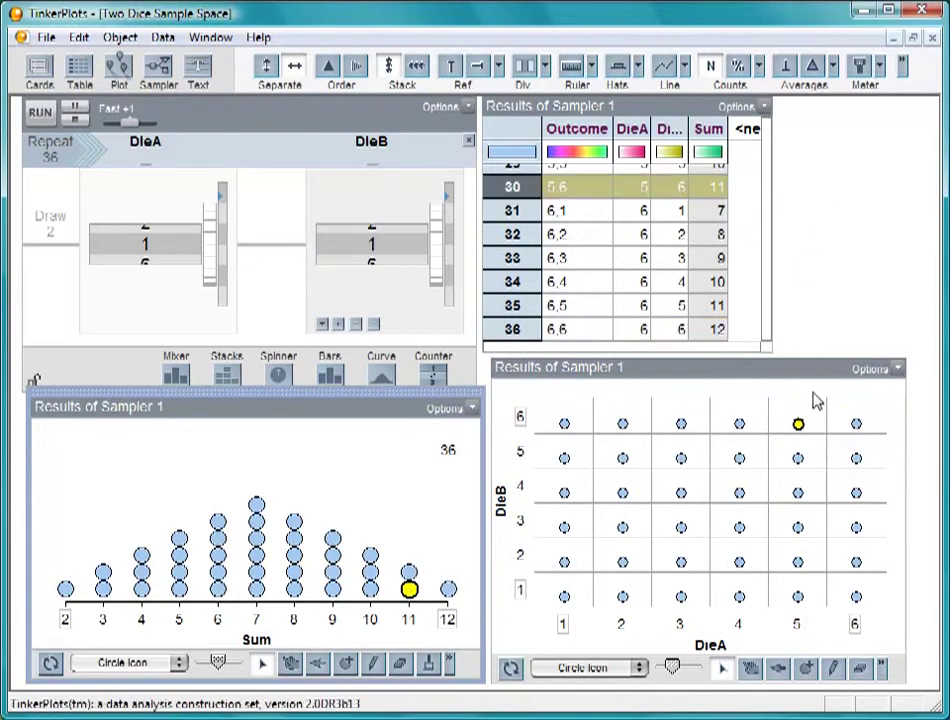
click(409, 573)
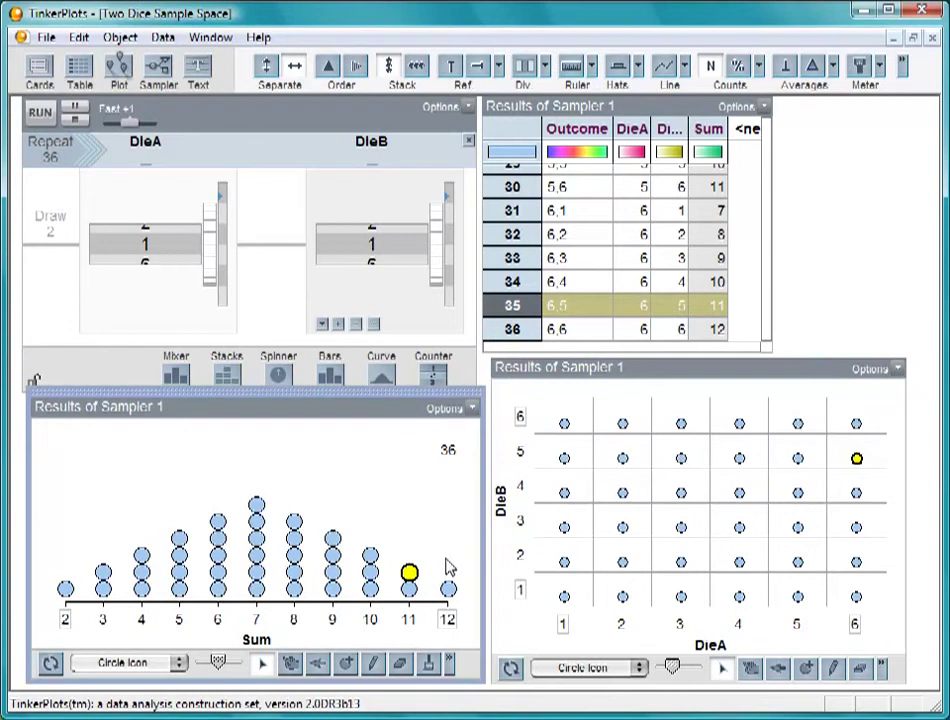
- Box-select both Sum 11 dots, then the whole Sum 7 column of six outcomes
click(411, 536)
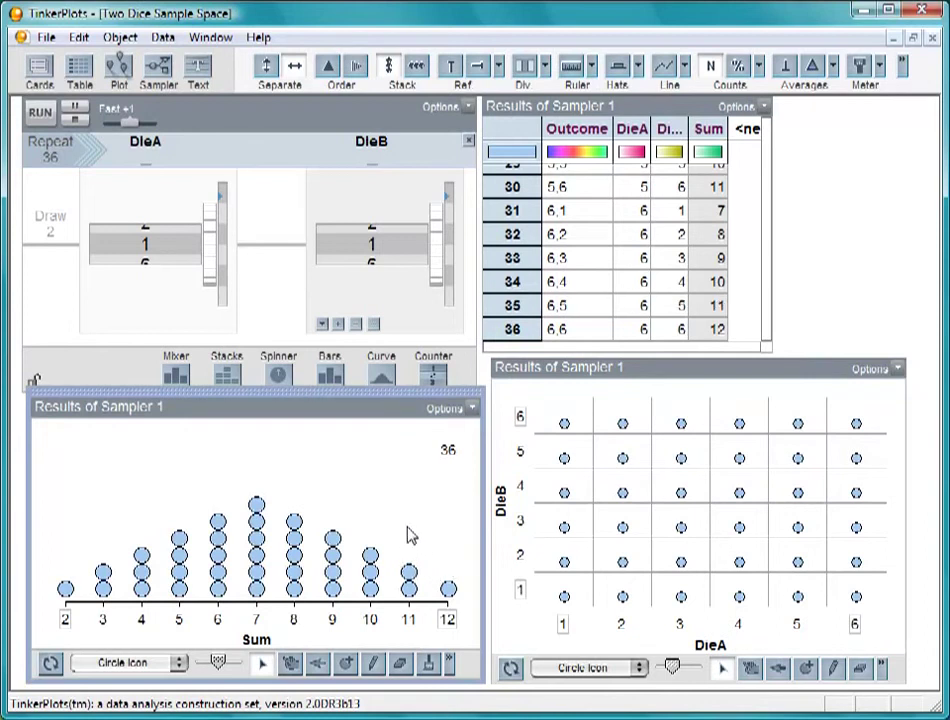
drag(395, 543, 426, 611)
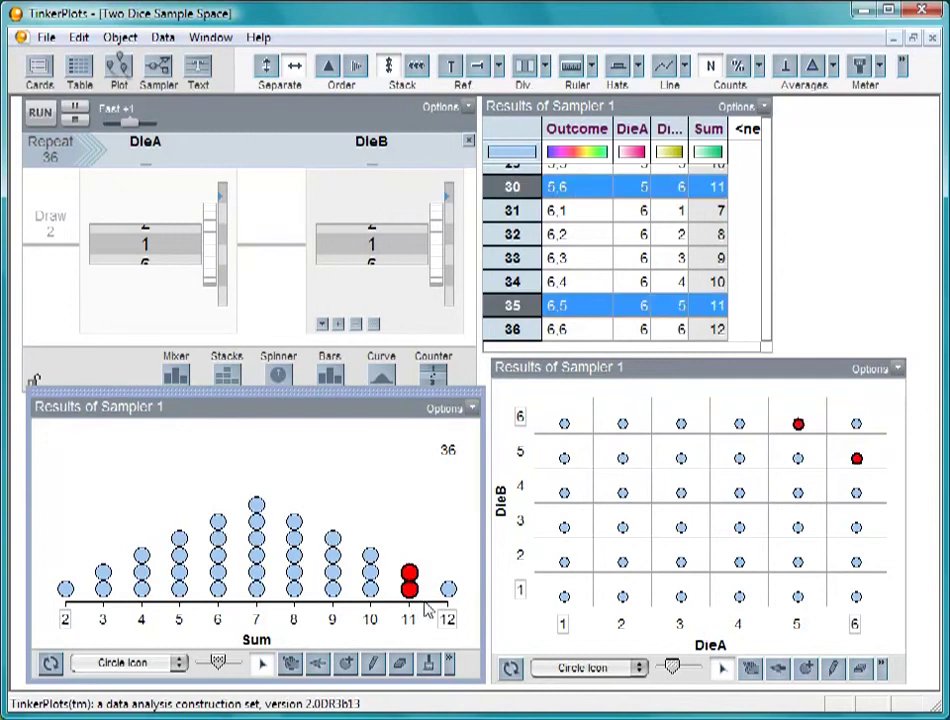
click(438, 472)
drag(239, 480, 271, 600)
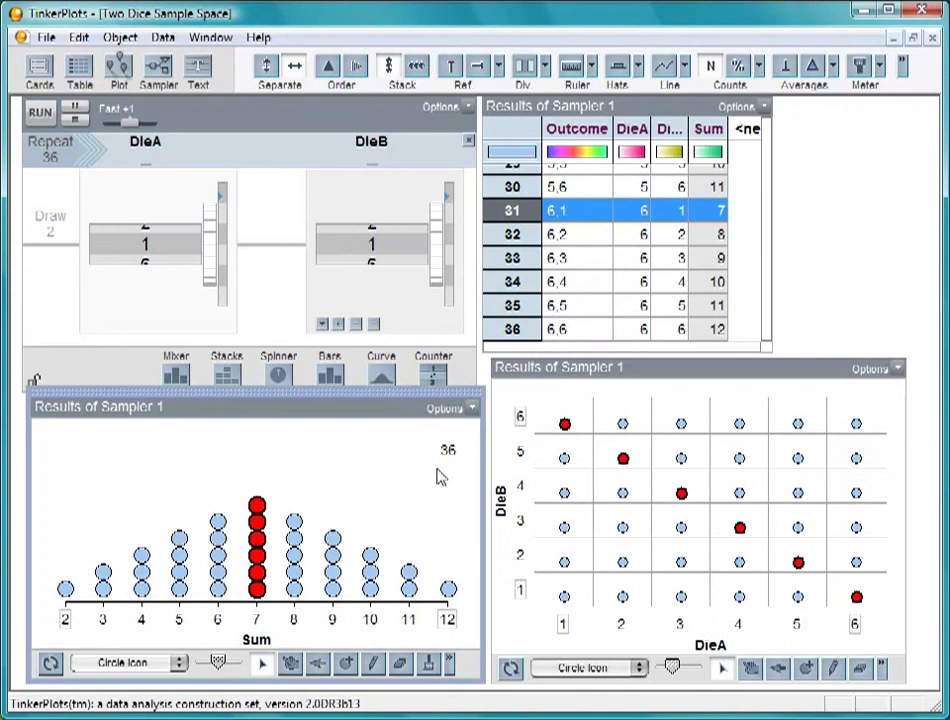
- Add a Counter as third sampler device Attr3 and open its drop-down menu
click(465, 380)
drag(433, 376, 470, 272)
click(378, 324)
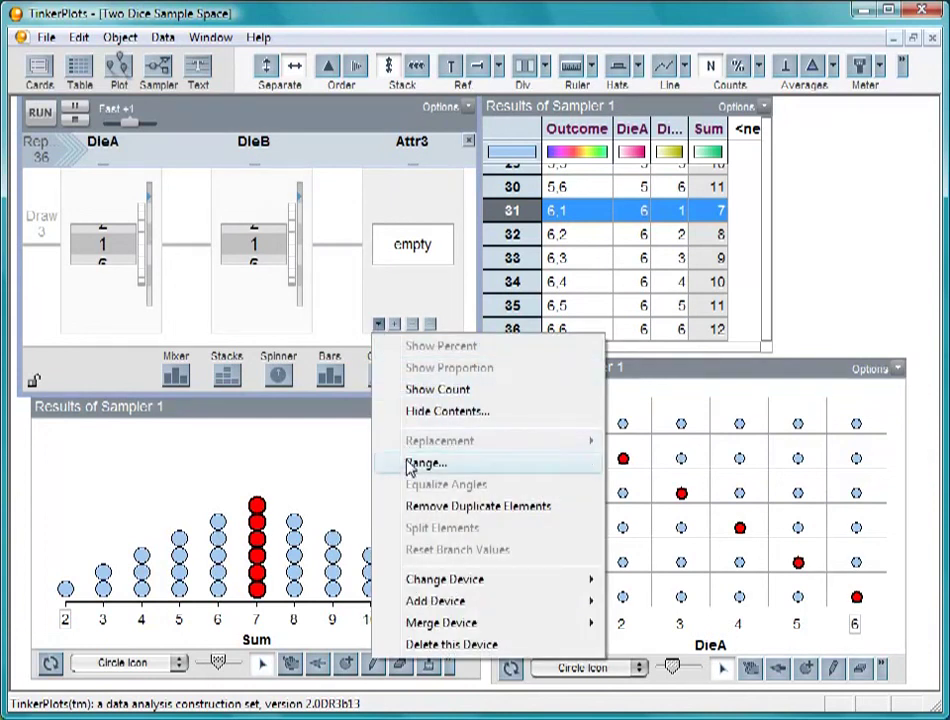